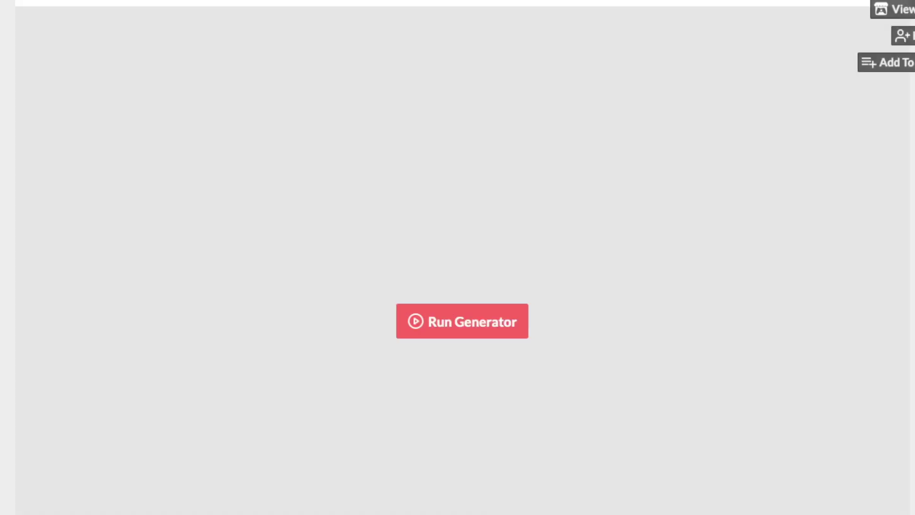
Launch the generator, try the image-count slider, and view the available models list.
{"action": "left_click", "coordinate": [461, 319]}
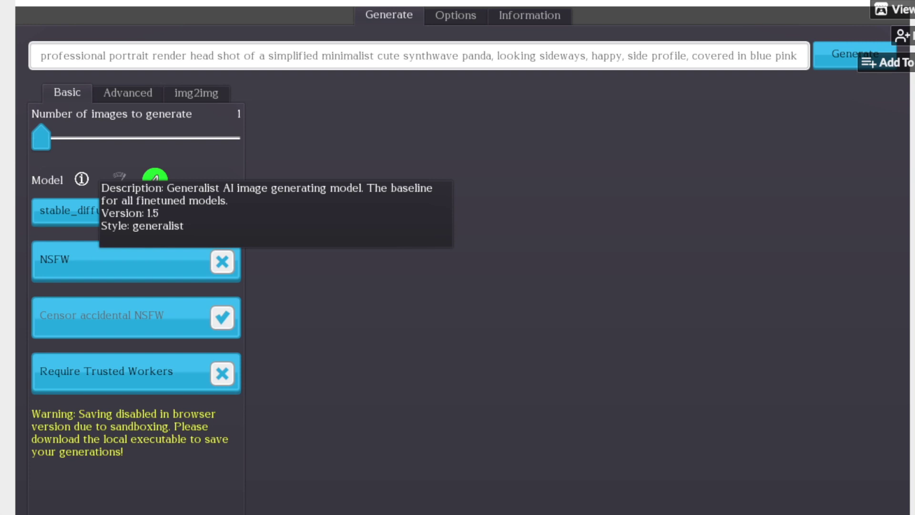
{"action": "mouse_move", "coordinate": [41, 137]}
{"action": "left_mouse_down"}
{"action": "mouse_move", "coordinate": [192, 137]}
{"action": "mouse_move", "coordinate": [41, 137]}
{"action": "left_mouse_up"}
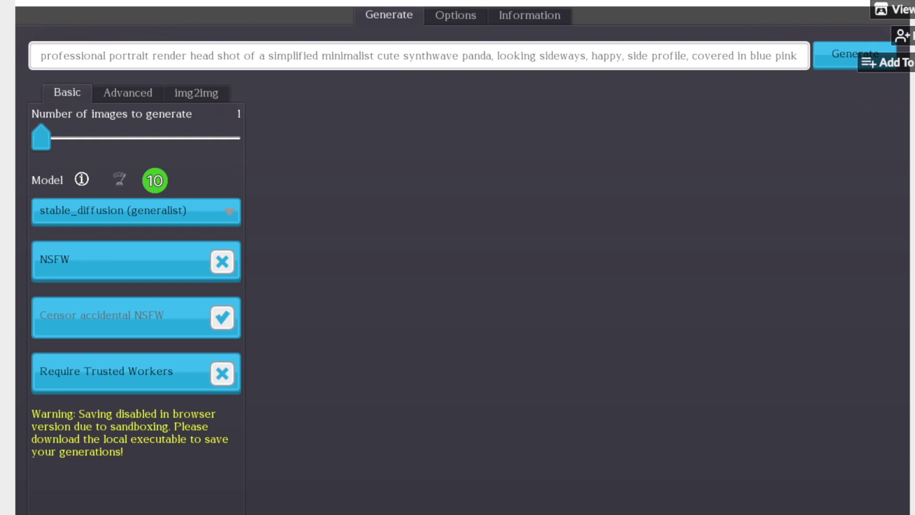
{"action": "mouse_move", "coordinate": [155, 180]}
{"action": "left_click", "coordinate": [135, 210]}
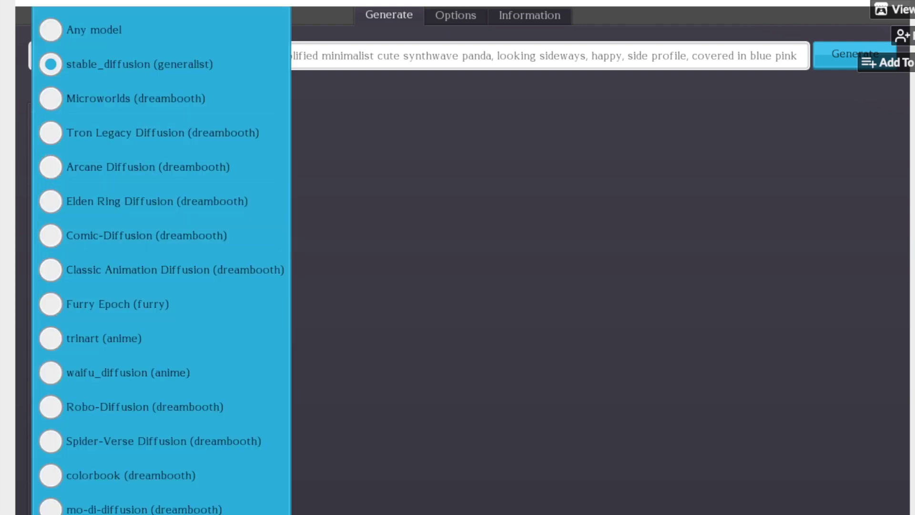
{"action": "scroll", "coordinate": [162, 304], "scroll_direction": "down", "scroll_amount": 2}
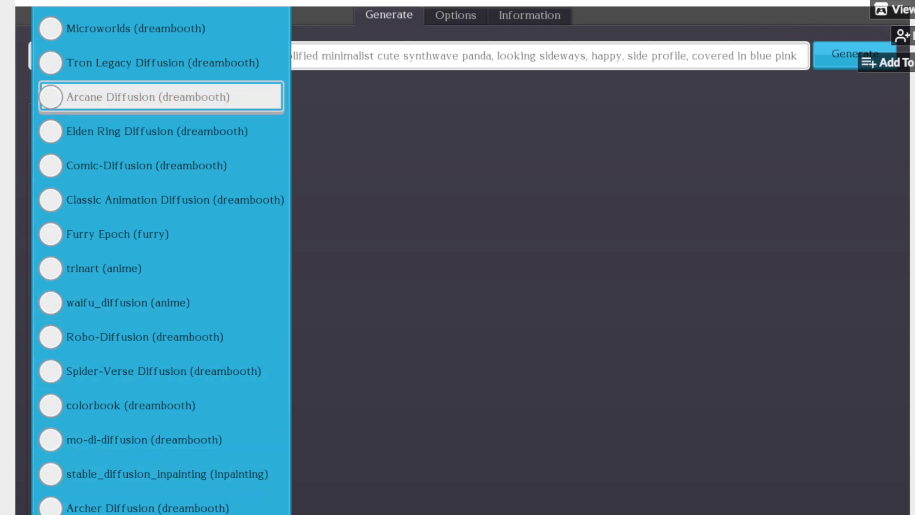
{"action": "key", "text": "Escape"}
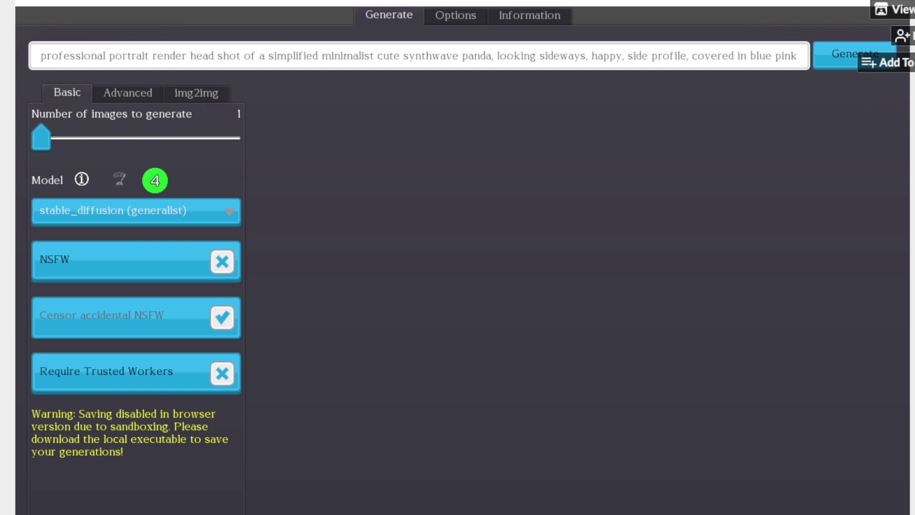
{"action": "left_click", "coordinate": [128, 92]}
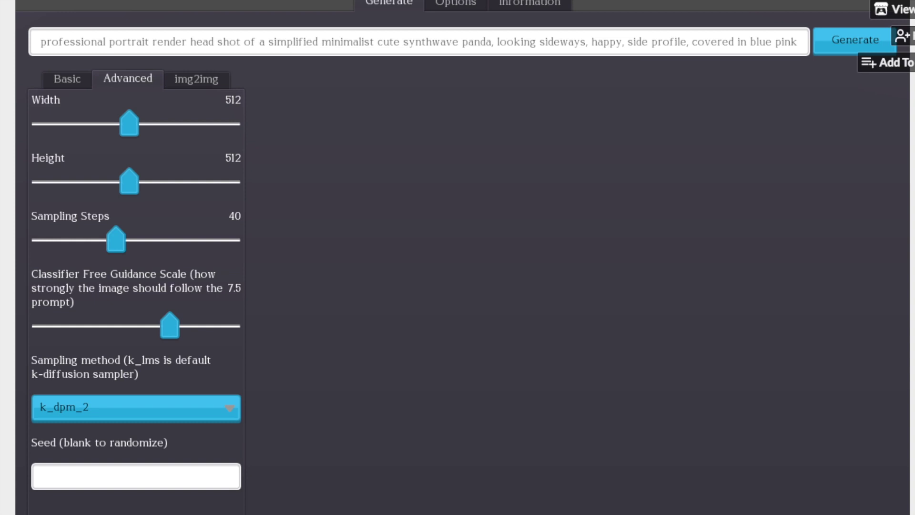
{"action": "left_click", "coordinate": [136, 409]}
{"action": "key", "text": "Escape"}
{"action": "left_click", "coordinate": [196, 79]}
{"action": "left_click", "coordinate": [67, 79]}
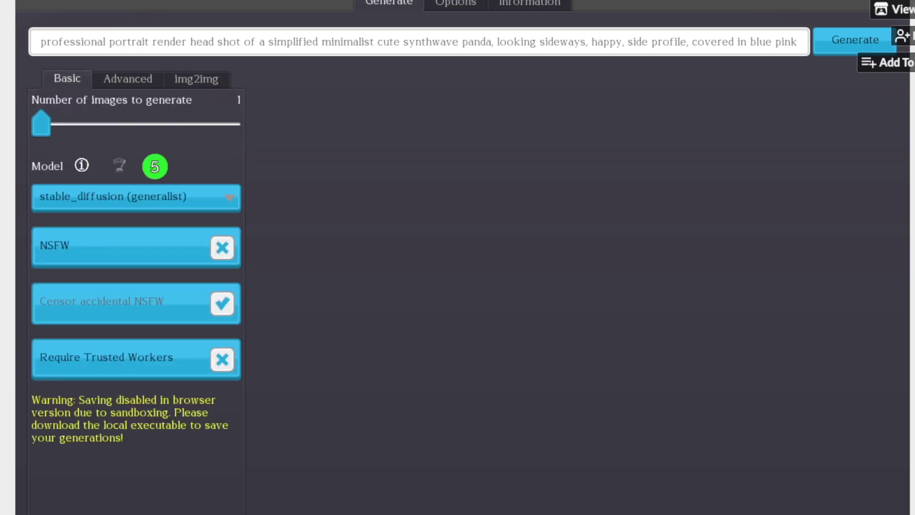
{"action": "left_click", "coordinate": [456, 3]}
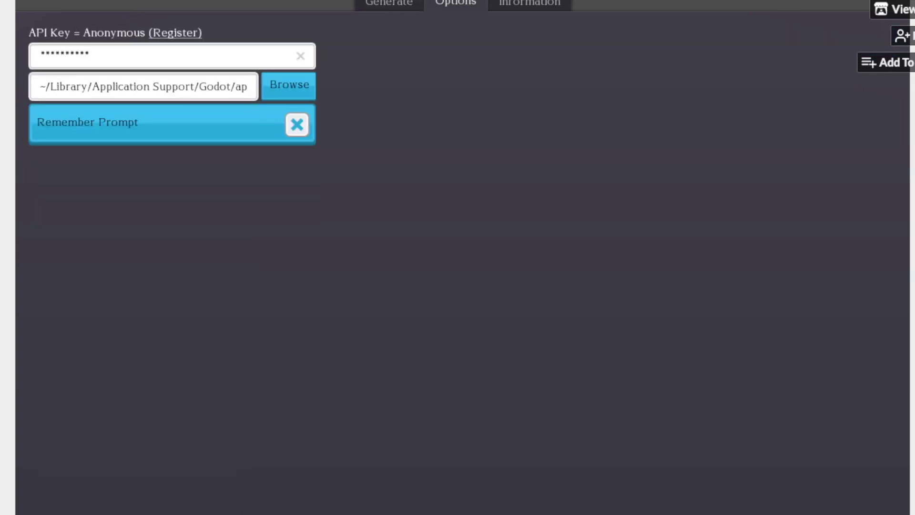
{"action": "left_click", "coordinate": [529, 3]}
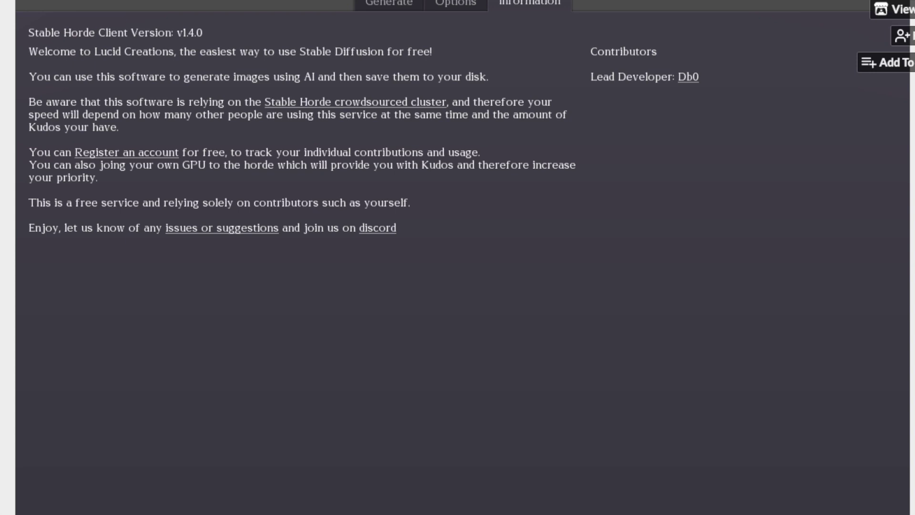
{"action": "key", "text": "ctrl+shift+Tab"}
{"action": "key", "text": "ctrl+shift+Tab"}
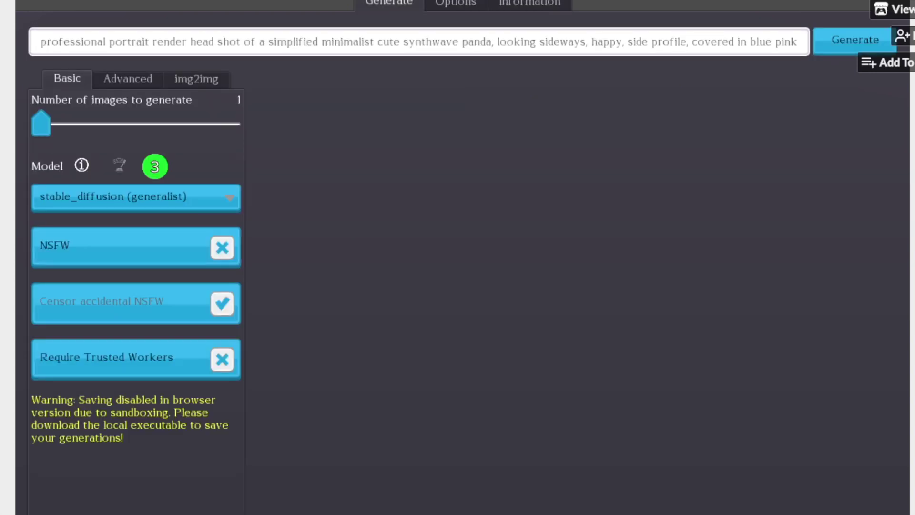
{"action": "key", "text": "ctrl+Tab"}
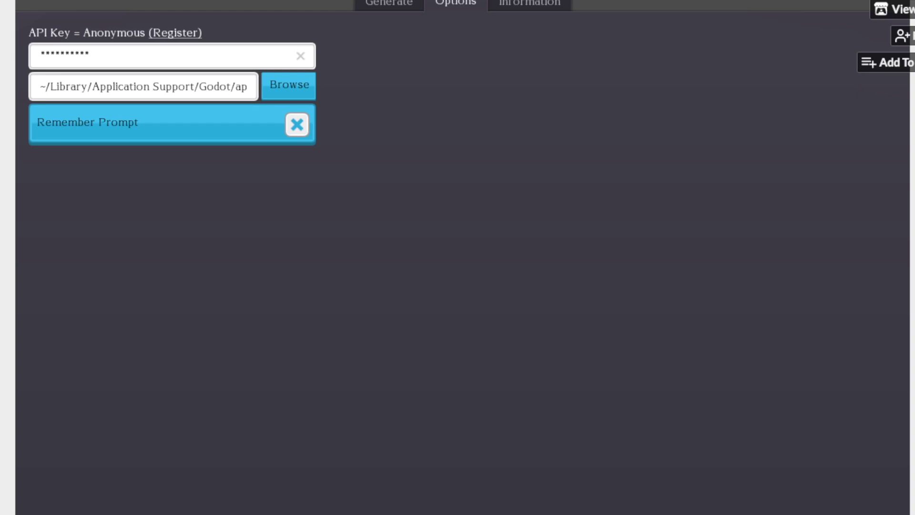
{"action": "key", "text": "ctrl+shift+Tab"}
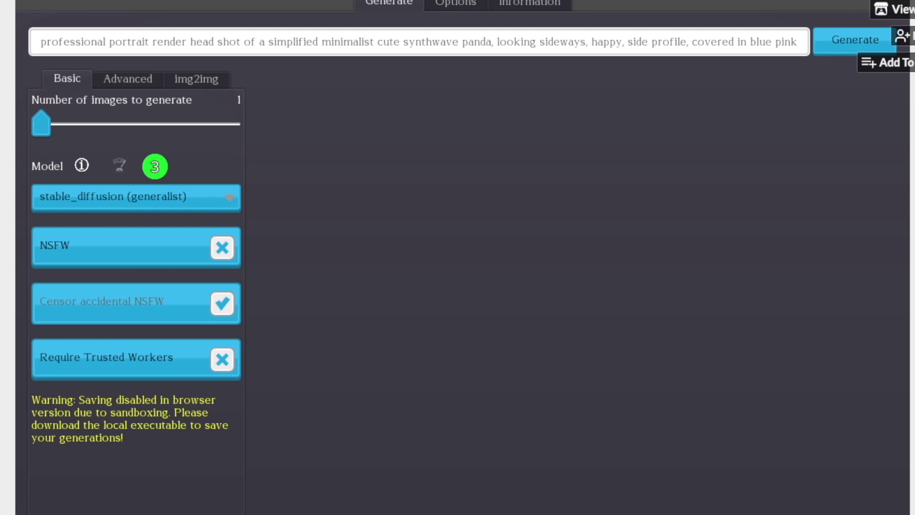
Replace the panda prompt with 'futuristic stealth boat in stormy seas on the atlantic' and generate.
{"action": "key", "text": "ctrl+a"}
{"action": "type", "text": "f"}
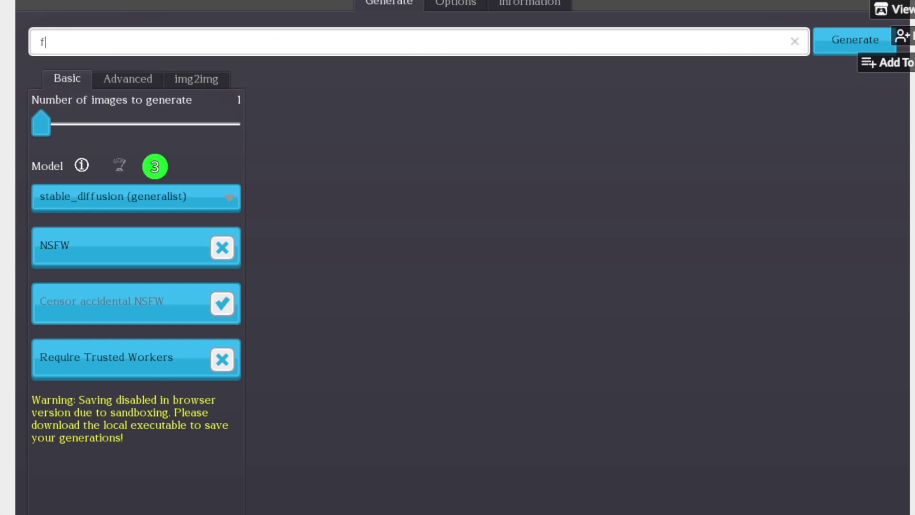
{"action": "type", "text": "uturistic stealth boat "}
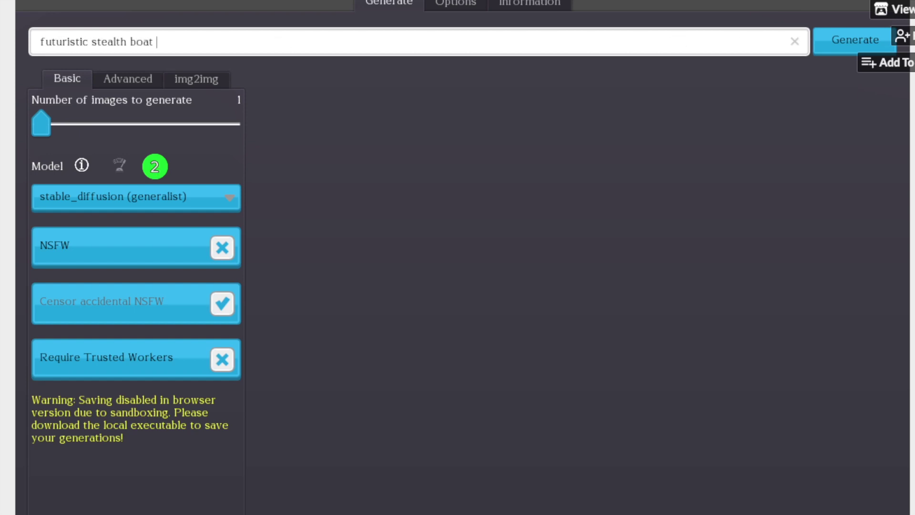
{"action": "type", "text": "in stormy seas on the atlantic"}
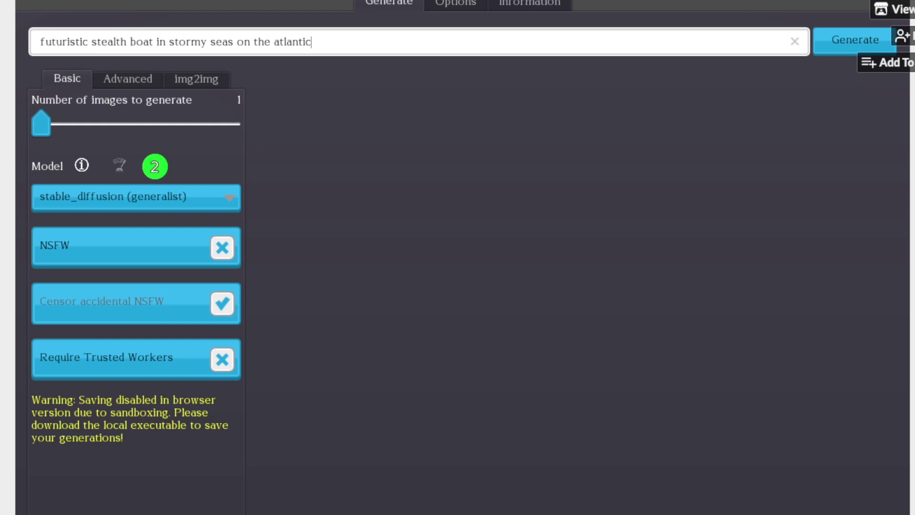
{"action": "key", "text": "Return"}
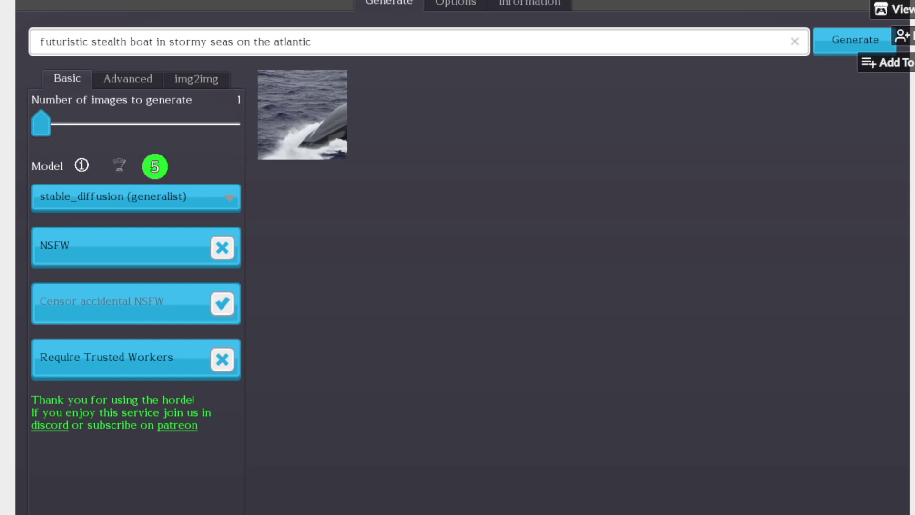
Require trusted workers for generations and select the whole boat prompt.
{"action": "left_click", "coordinate": [222, 359]}
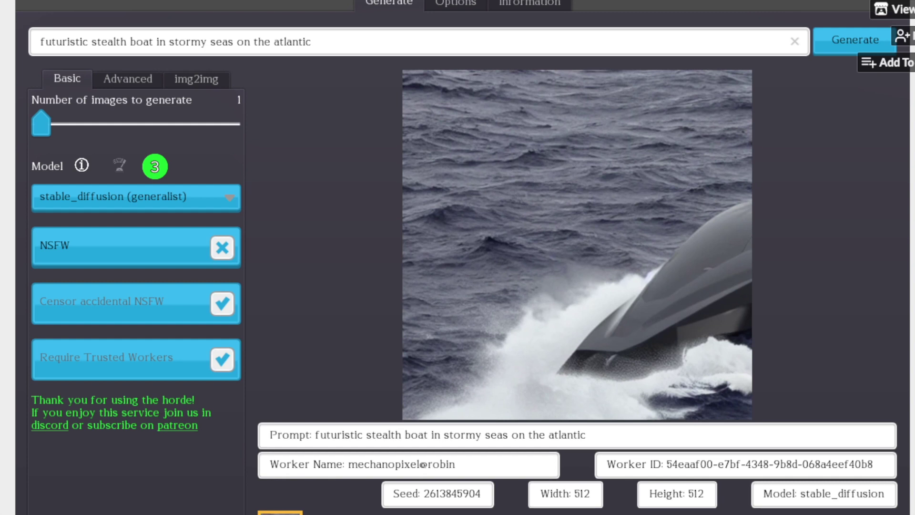
{"action": "key", "text": "ctrl+a"}
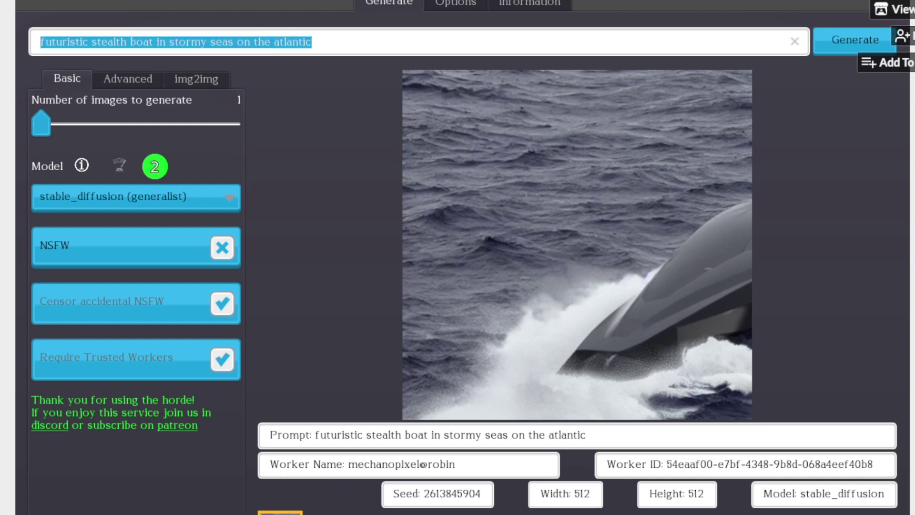
Prompt 'furry squirrel wearing a red and white santa hat winter landscape' with 2 images and generate.
{"action": "key", "text": "ctrl+v"}
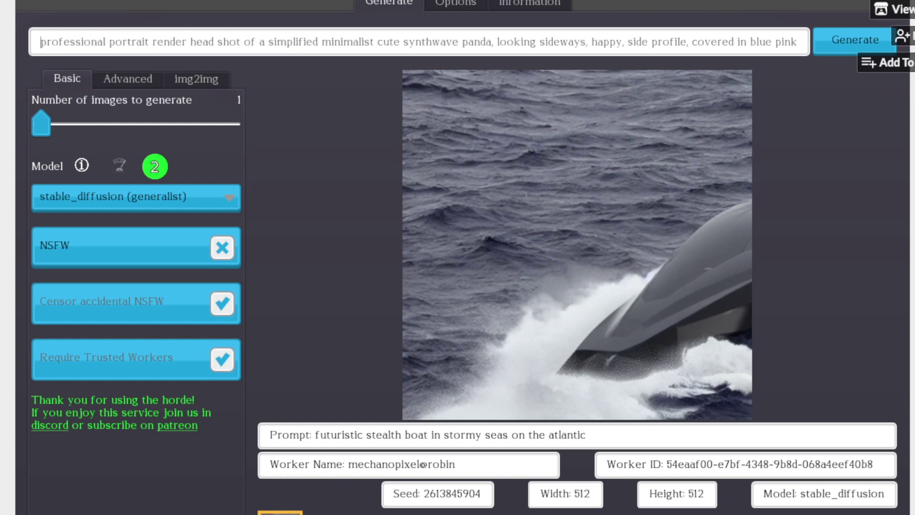
{"action": "key", "text": "ctrl+a"}
{"action": "type", "text": "f"}
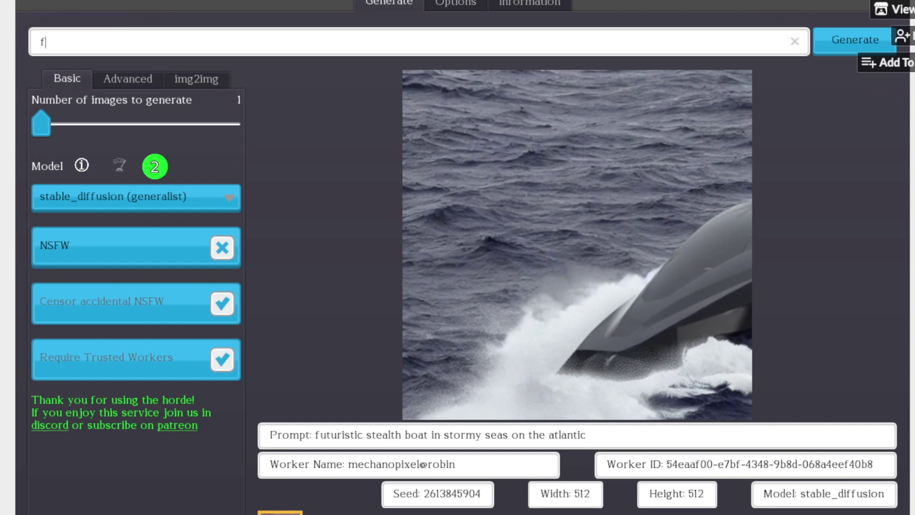
{"action": "type", "text": "urry squirrel wearing a"}
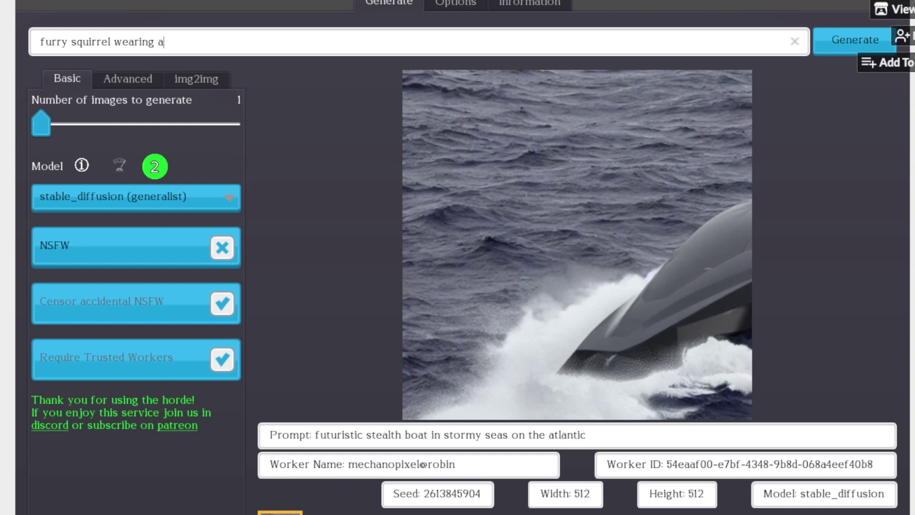
{"action": "type", "text": " red and white santa hat "}
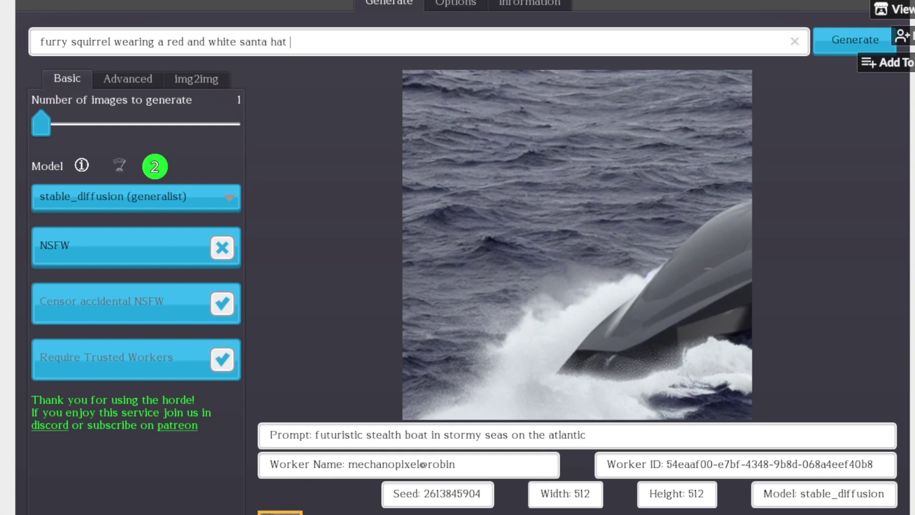
{"action": "type", "text": "winter landscape"}
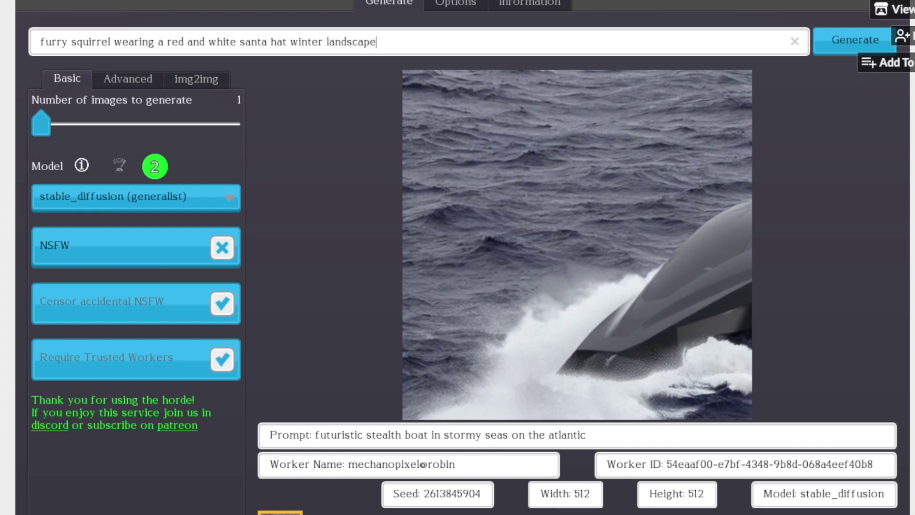
{"action": "left_click_drag", "start_coordinate": [41, 123], "coordinate": [51, 123]}
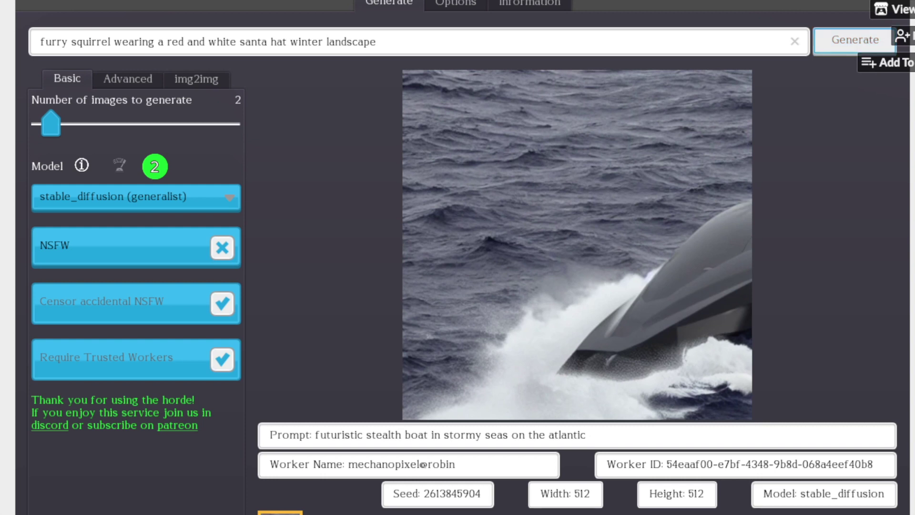
{"action": "left_click", "coordinate": [855, 39]}
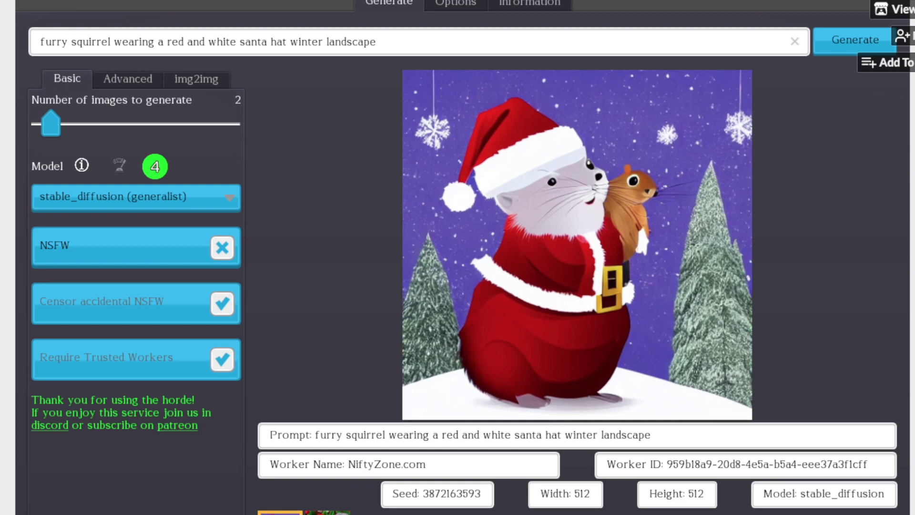
{"action": "key", "text": "Right"}
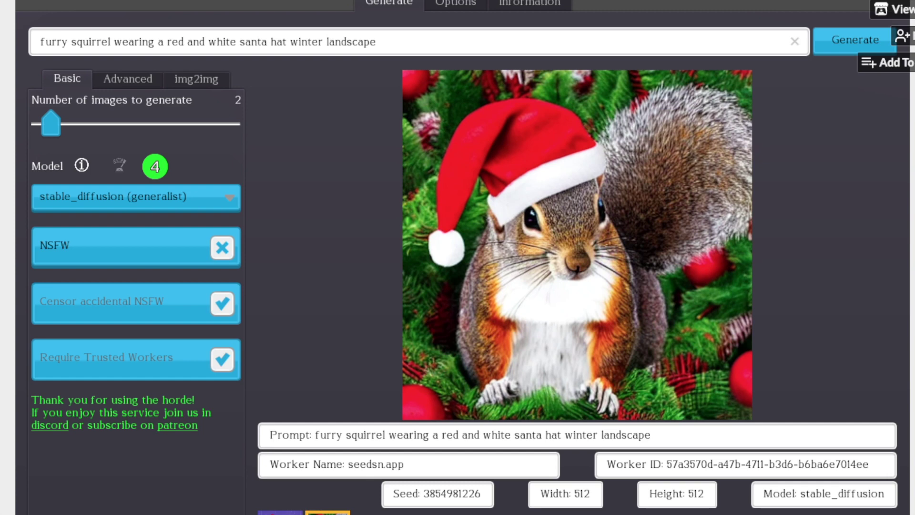
{"action": "key", "text": "Left"}
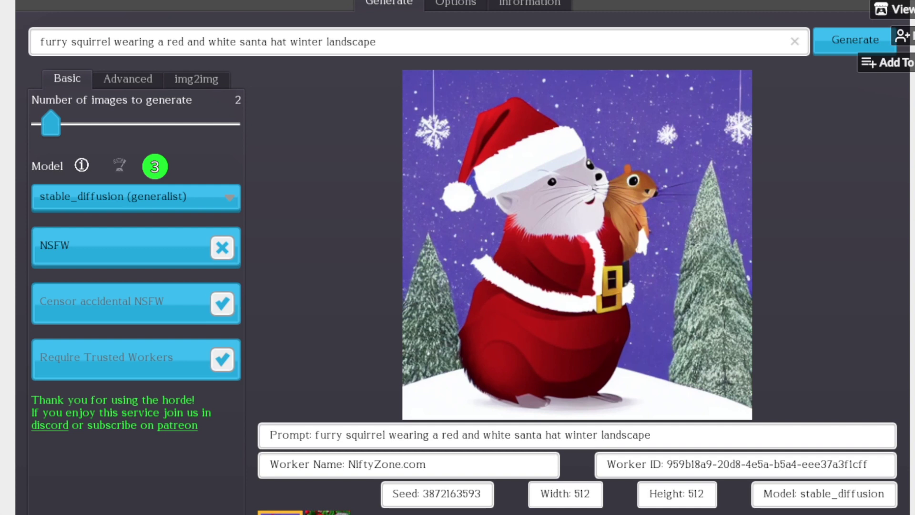
{"action": "left_click", "coordinate": [136, 196]}
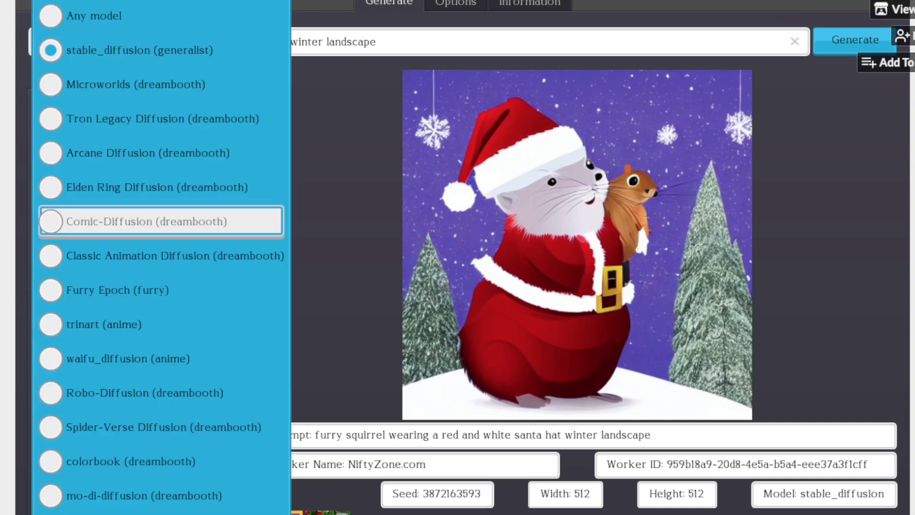
Select Comic-Diffusion (dreambooth), set the image count to 4, and generate.
{"action": "left_click", "coordinate": [143, 221]}
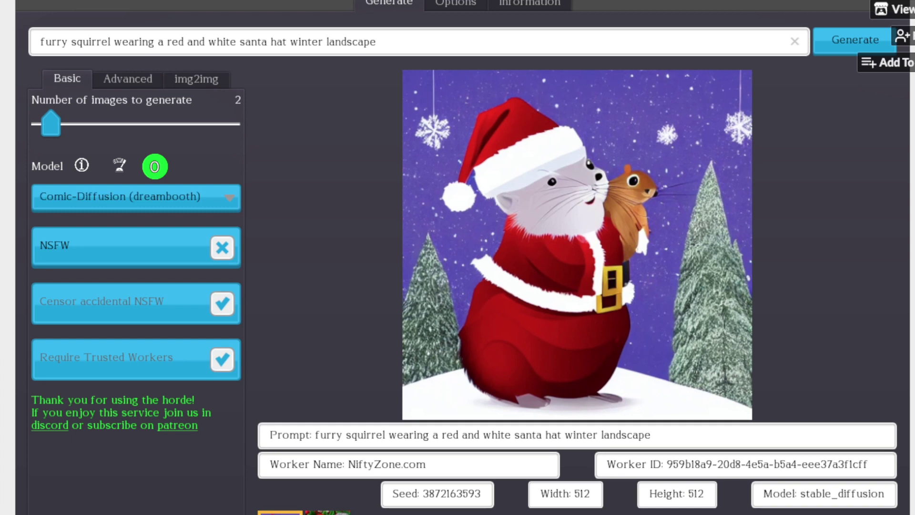
{"action": "key", "text": "Right"}
{"action": "key", "text": "Right"}
{"action": "key", "text": "Left"}
{"action": "key", "text": "Right"}
{"action": "key", "text": "Return"}
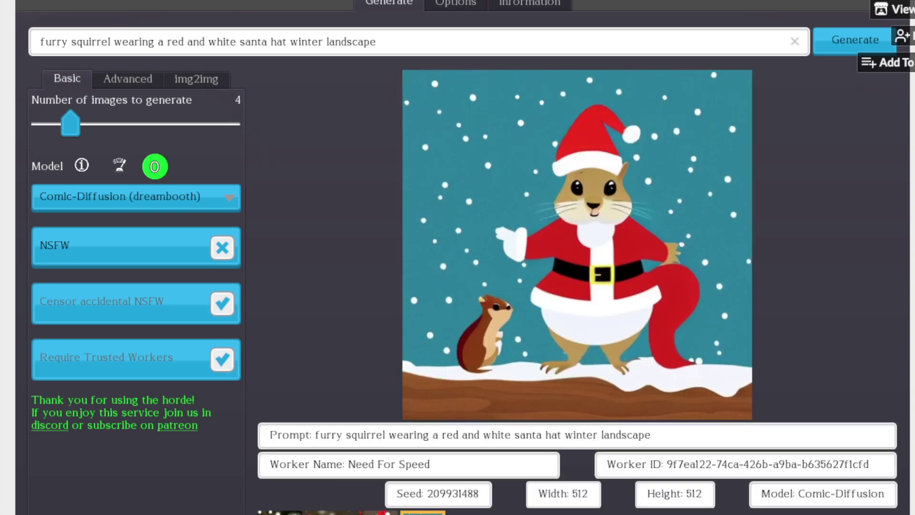
Browse the four Comic-Diffusion squirrels, ending on the cartoon one with seed 209931488.
{"action": "left_click", "coordinate": [374, 513]}
{"action": "left_click", "coordinate": [327, 513]}
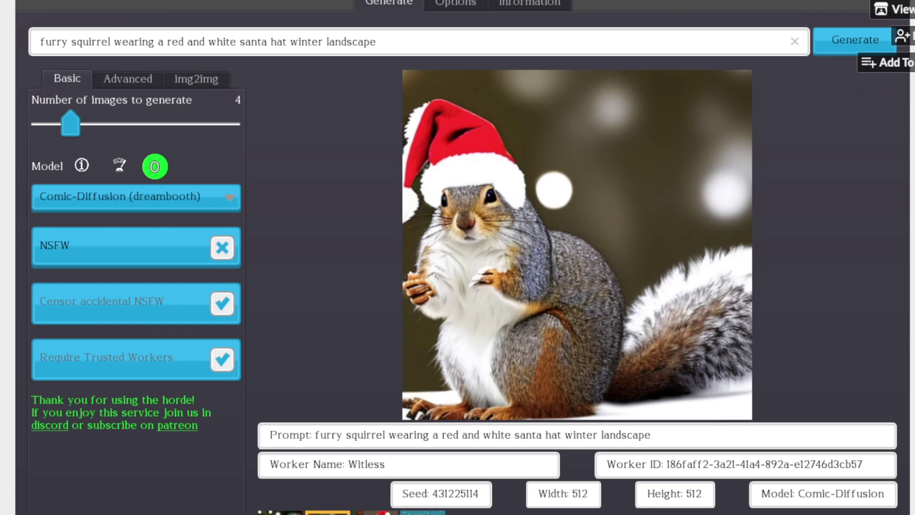
{"action": "left_click", "coordinate": [280, 513]}
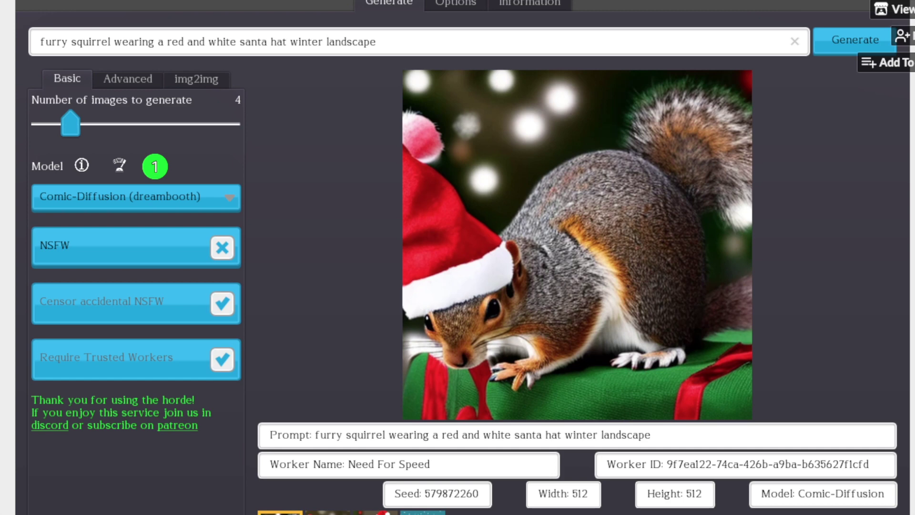
{"action": "left_click", "coordinate": [327, 513]}
{"action": "left_click", "coordinate": [422, 513]}
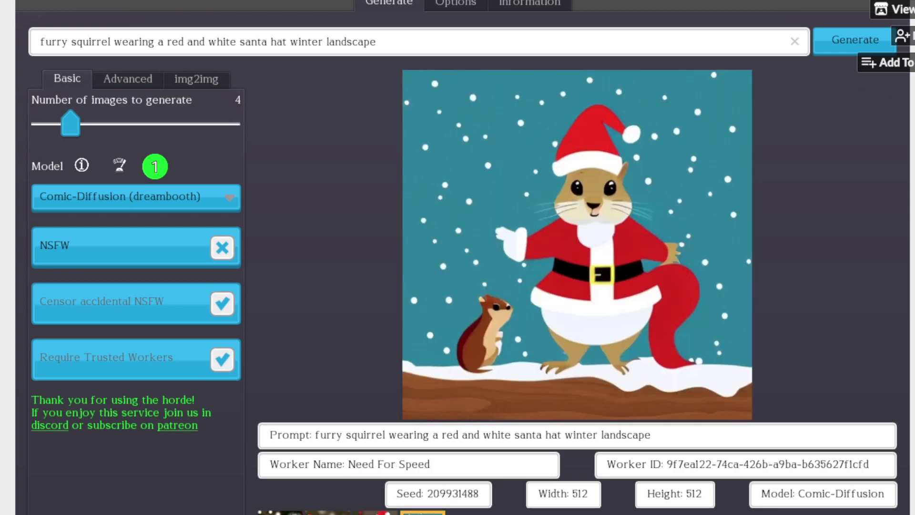